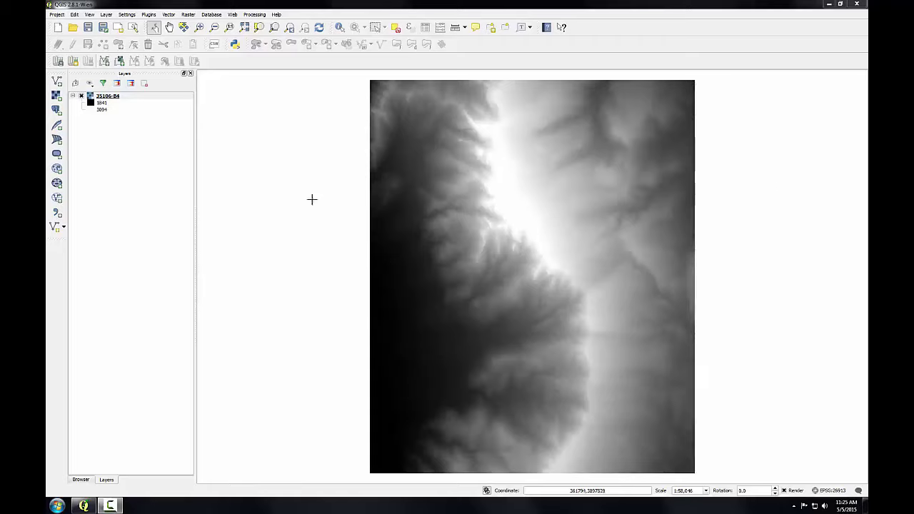
pyautogui.doubleClick(109, 96)
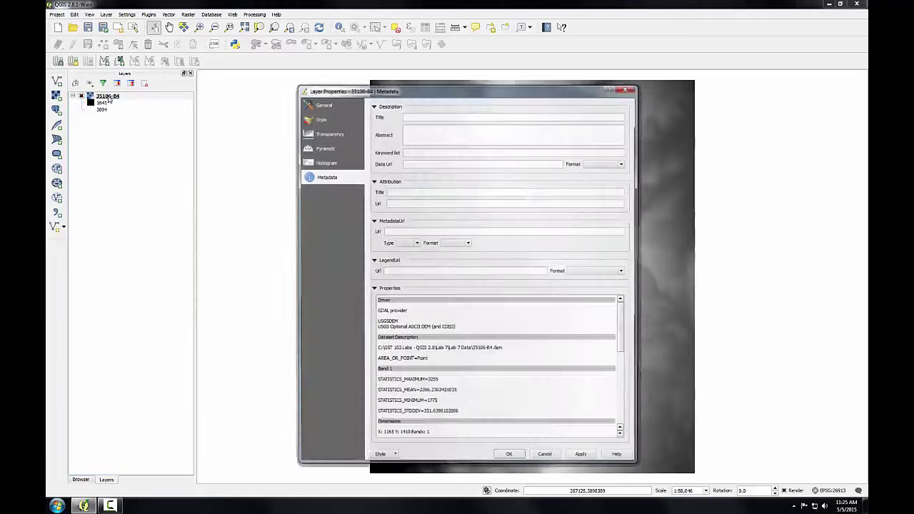
pyautogui.click(325, 106)
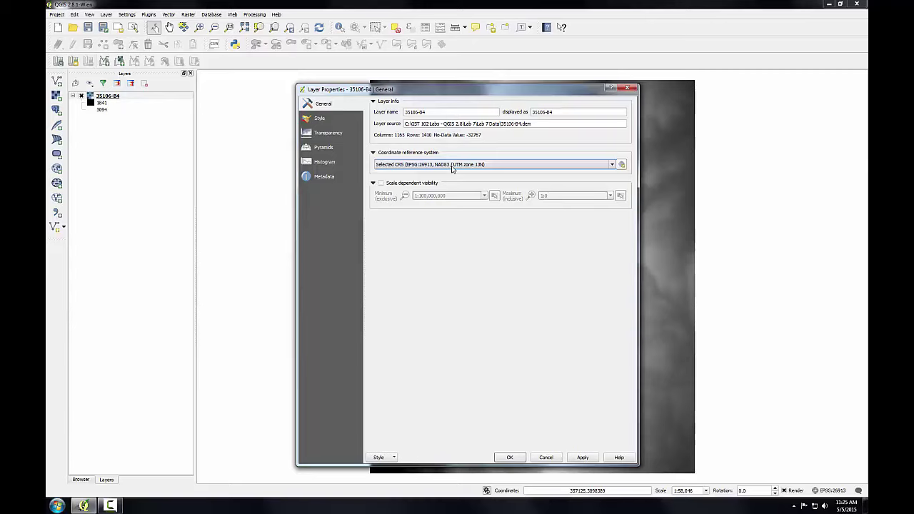
pyautogui.click(325, 178)
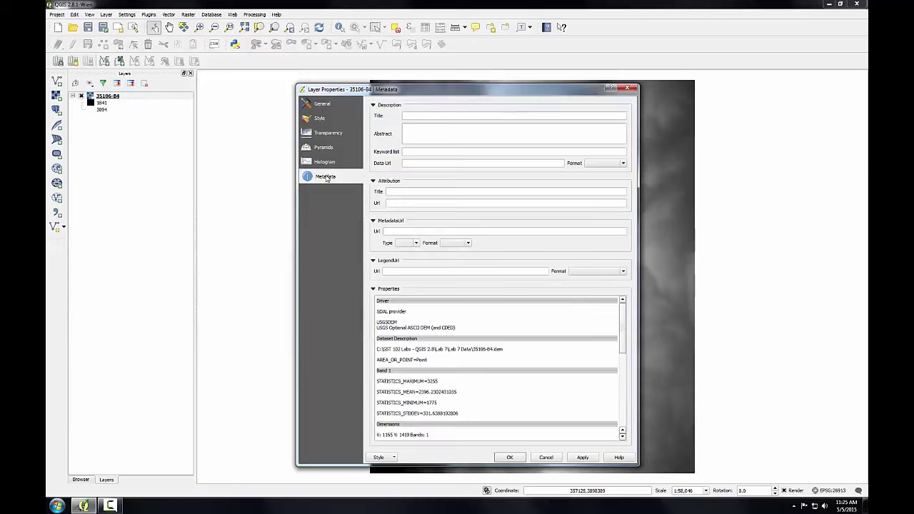
pyautogui.click(622, 331)
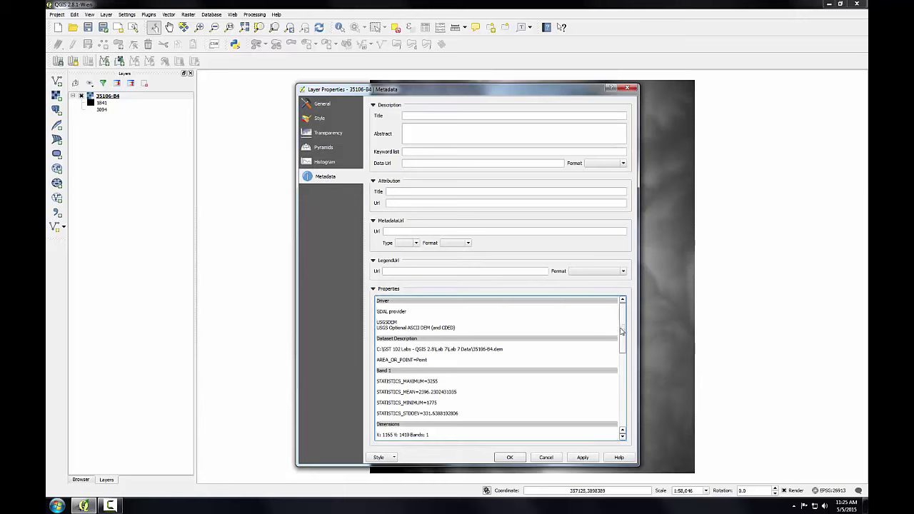
pyautogui.scroll(-1, 621, 330)
pyautogui.scroll(-1, 620, 343)
pyautogui.scroll(-1, 617, 357)
pyautogui.scroll(-1, 615, 377)
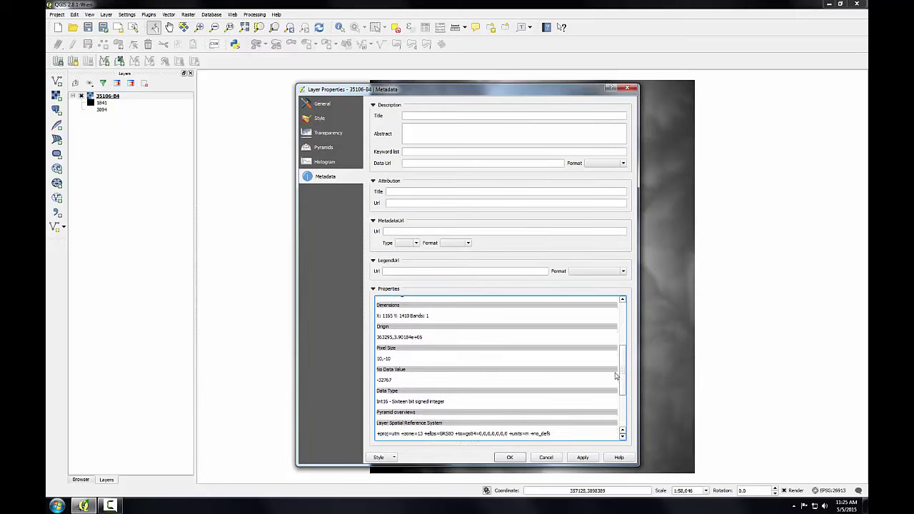
pyautogui.scroll(-1, 615, 376)
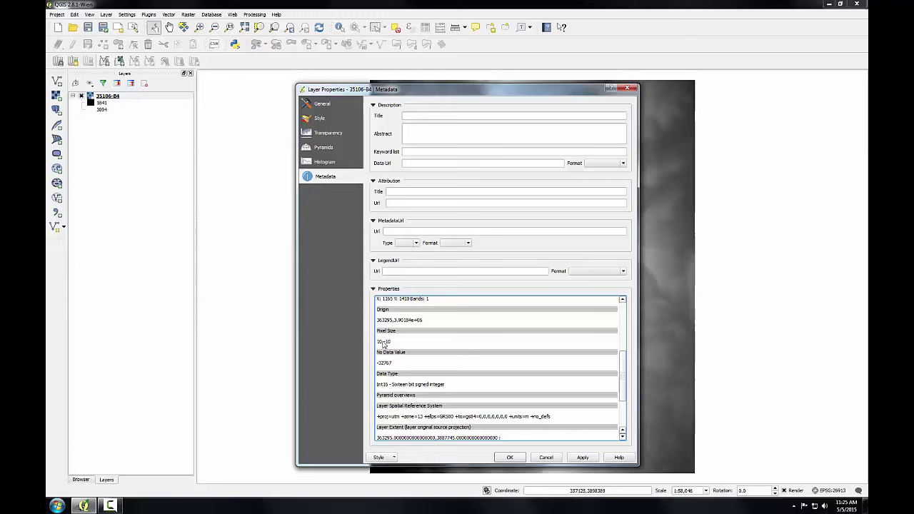
# Stretch the DEM's grey shading to its exact Min/max range of 1770–3255
pyautogui.click(320, 117)
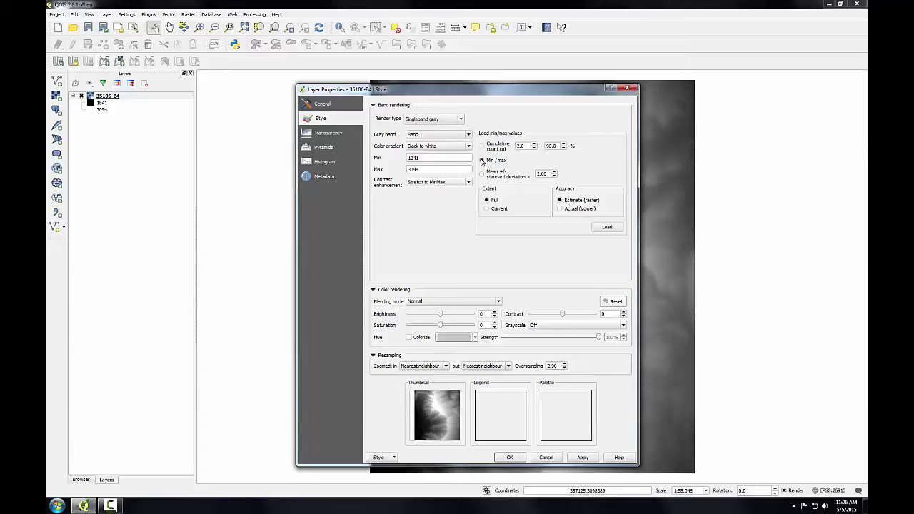
pyautogui.click(481, 160)
pyautogui.click(559, 209)
pyautogui.click(601, 227)
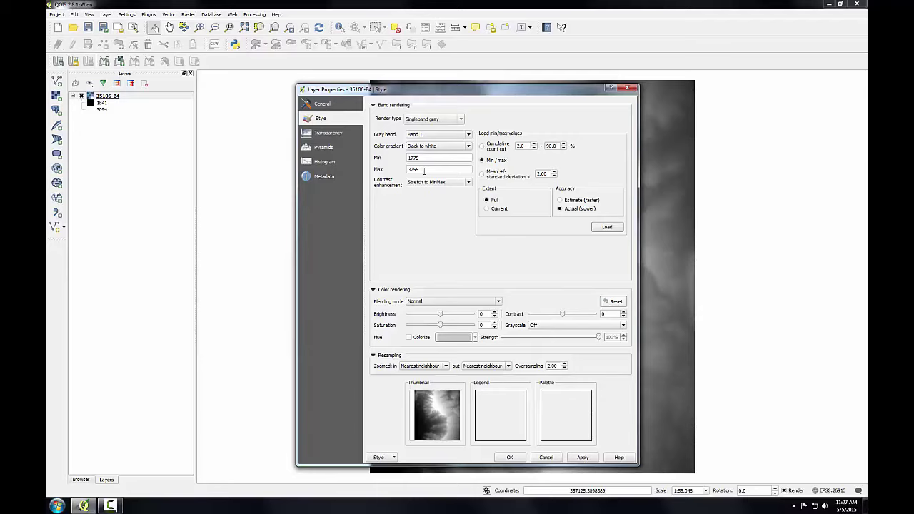
# Close the layer properties and start a Hillshade with Erdas Imagine output format
pyautogui.click(628, 88)
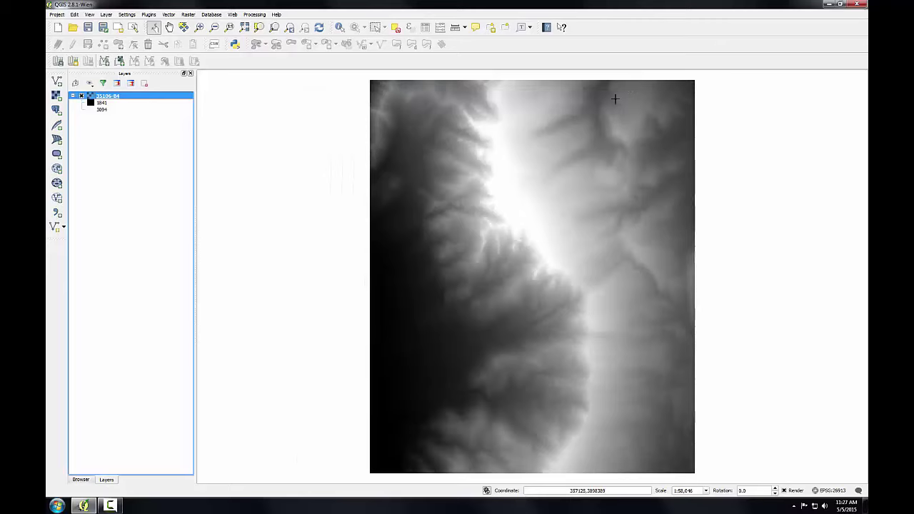
pyautogui.click(188, 15)
pyautogui.moveTo(219, 96)
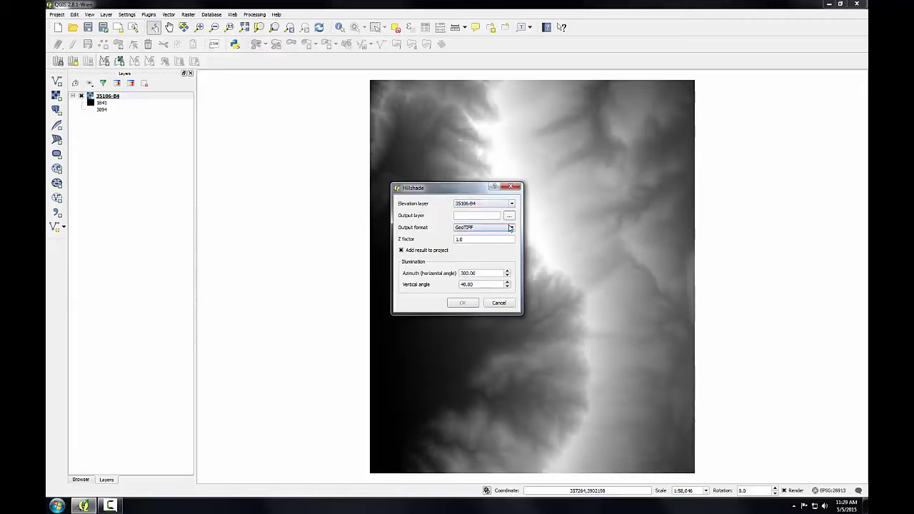
pyautogui.click(511, 228)
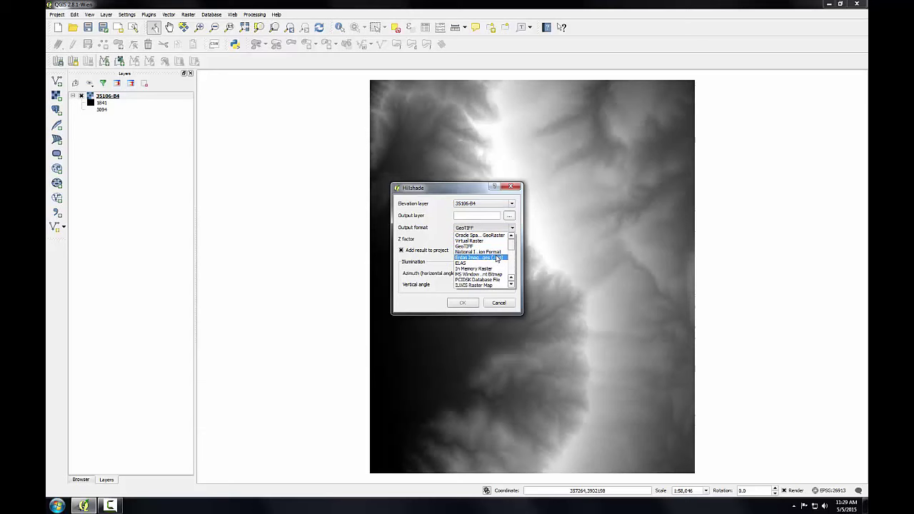
pyautogui.click(495, 258)
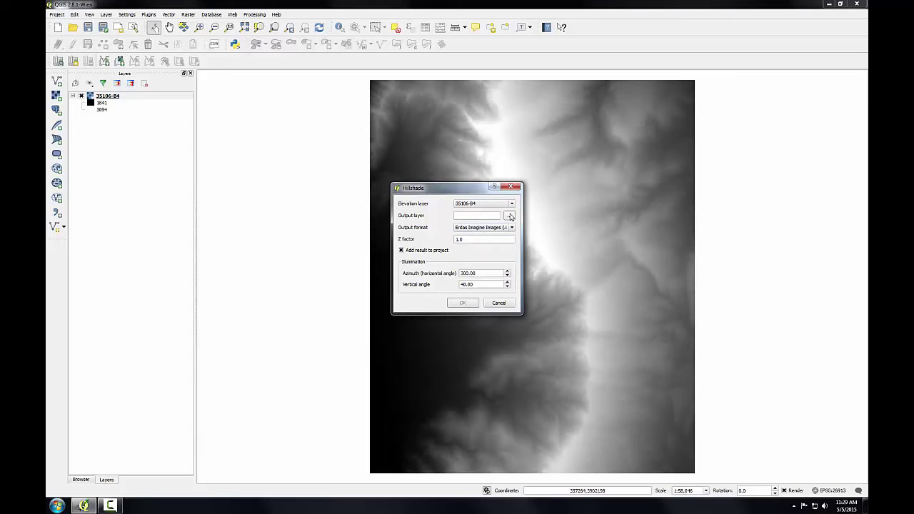
# Save the 35106-B4 hillshade as Hillshade.img in the Lab 7 Data folder and run it
pyautogui.click(509, 215)
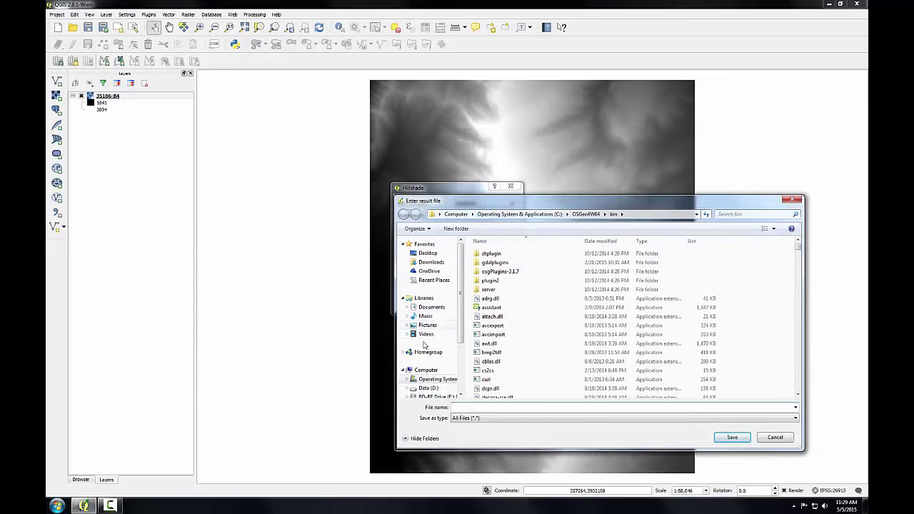
pyautogui.click(428, 381)
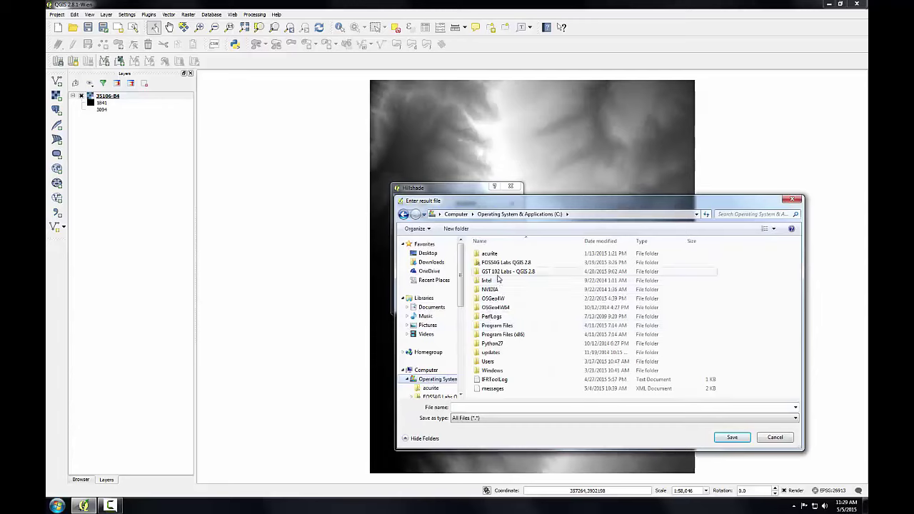
pyautogui.doubleClick(493, 272)
pyautogui.doubleClick(488, 307)
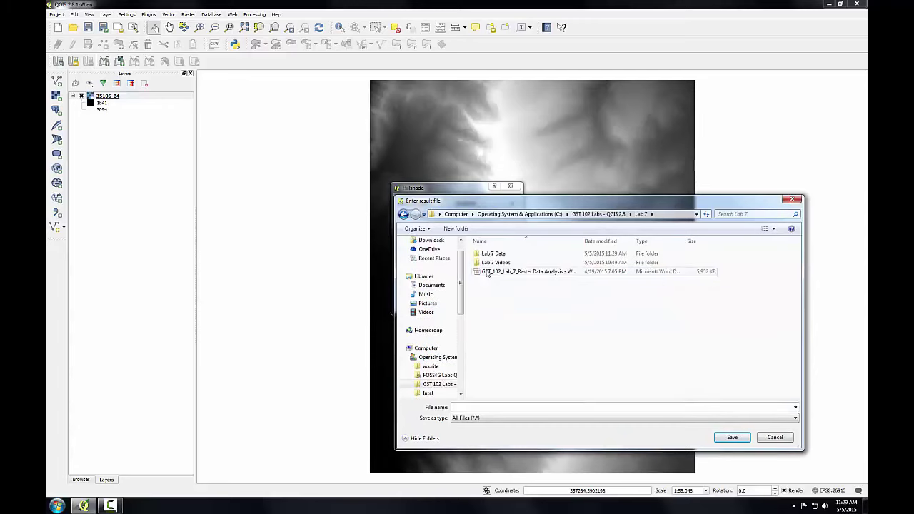
pyautogui.doubleClick(492, 254)
pyautogui.click(463, 407)
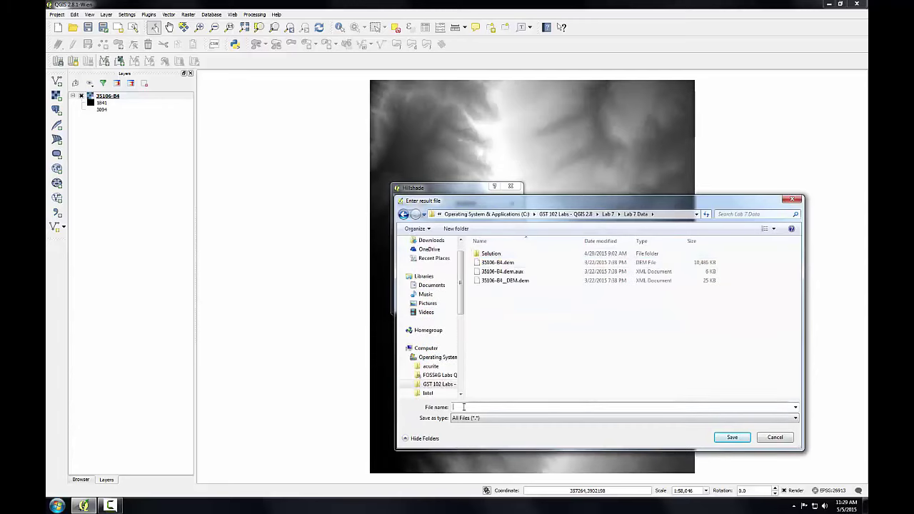
pyautogui.write('Hills')
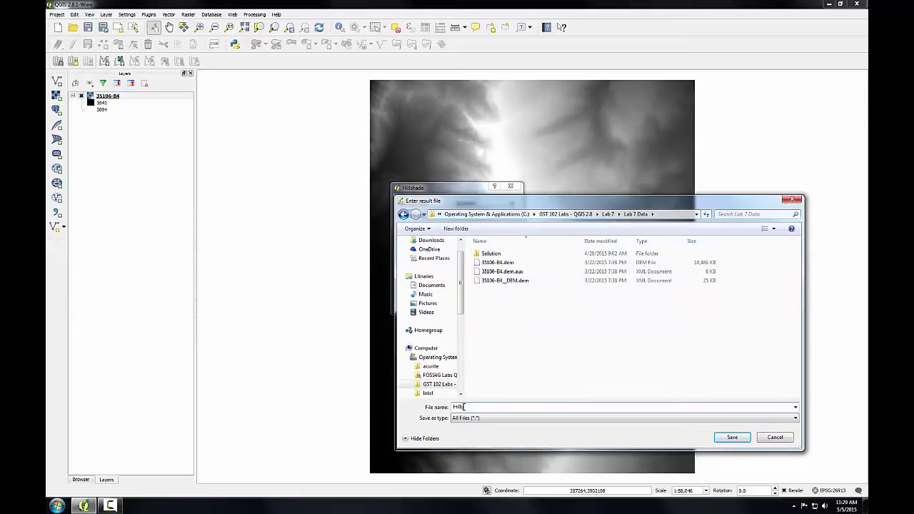
pyautogui.write('hade.')
pyautogui.write('img')
pyautogui.click(733, 438)
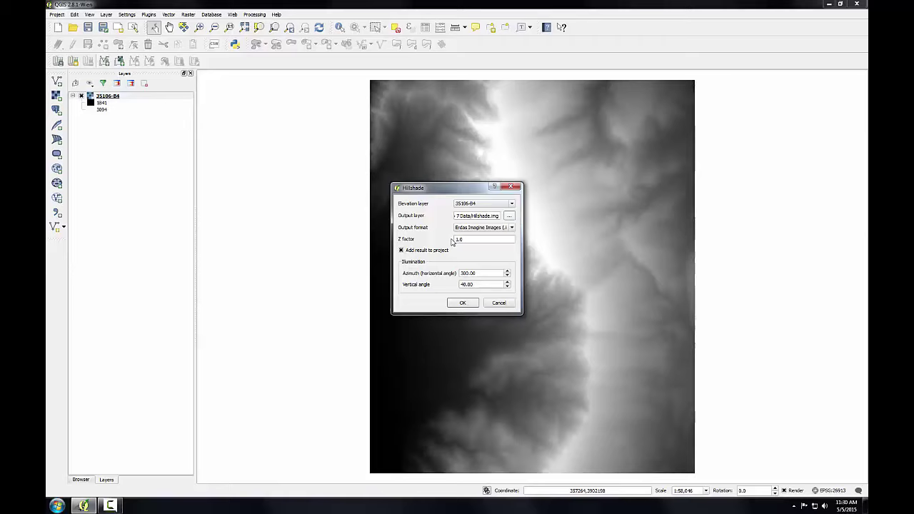
pyautogui.click(462, 303)
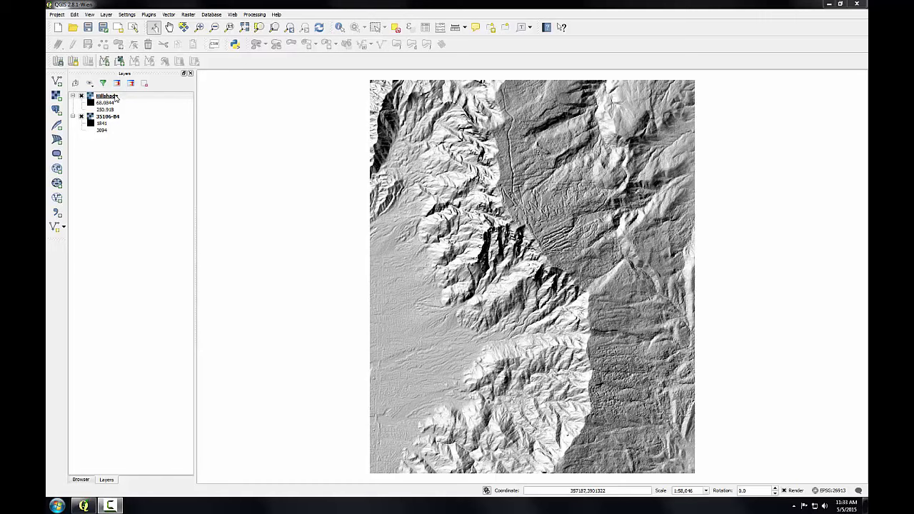
# Move the Hillshade layer below 35106-B4 in the Layers panel
pyautogui.moveTo(116, 97); pyautogui.dragTo(85, 128)
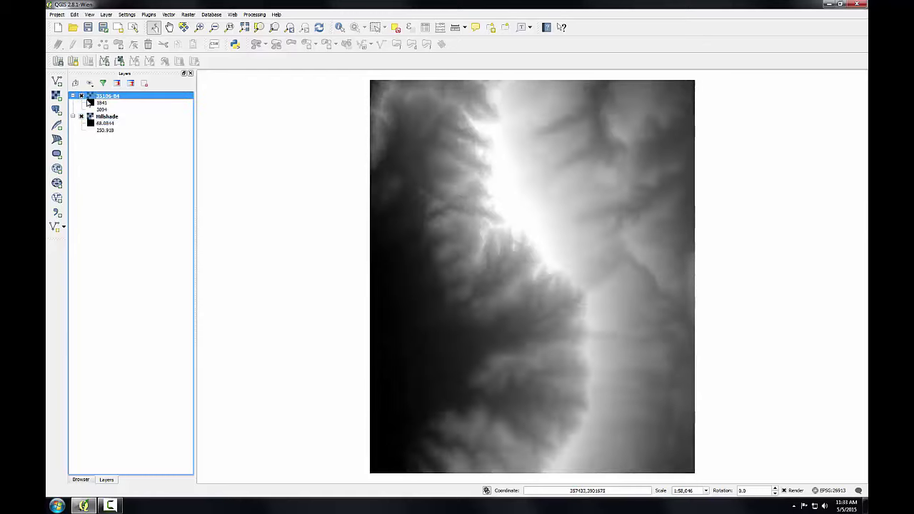
# Render the 35106-B4 layer as singleband pseudocolor with the BrBG colour ramp
pyautogui.doubleClick(100, 99)
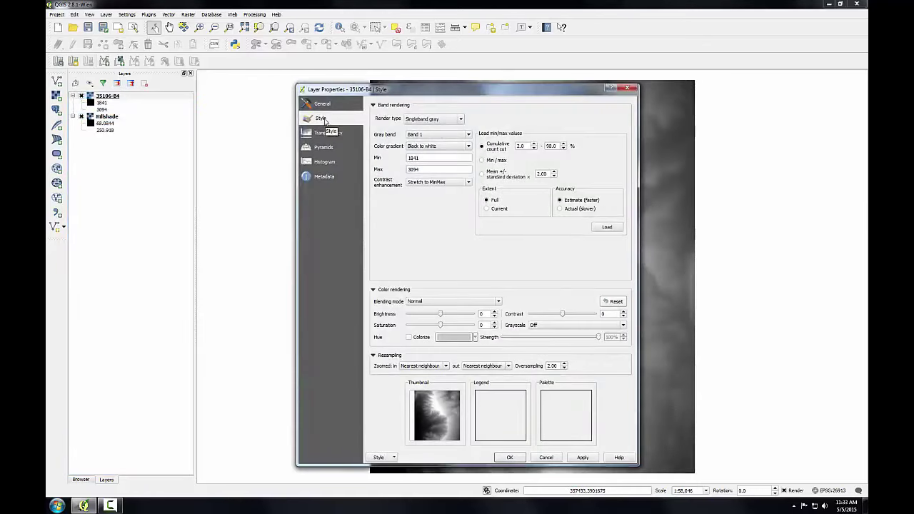
pyautogui.click(459, 120)
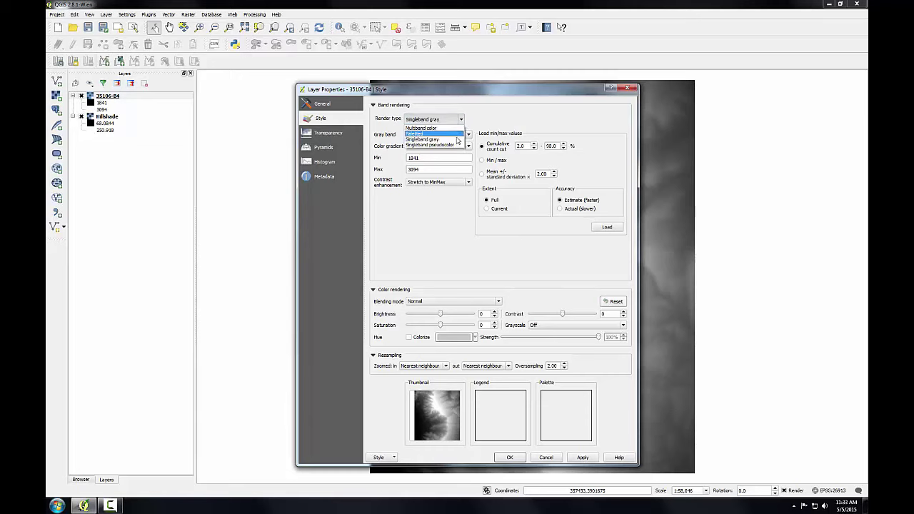
pyautogui.click(450, 145)
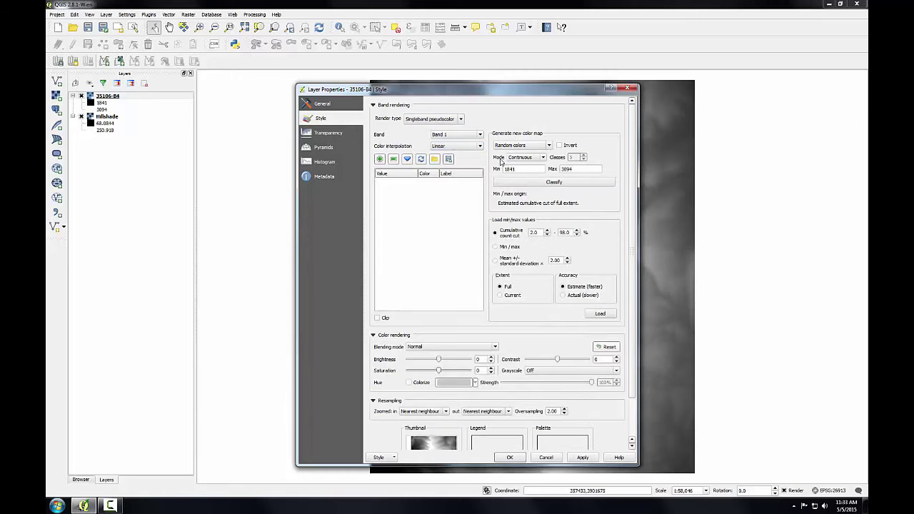
pyautogui.click(529, 145)
pyautogui.moveTo(549, 200); pyautogui.dragTo(550, 166)
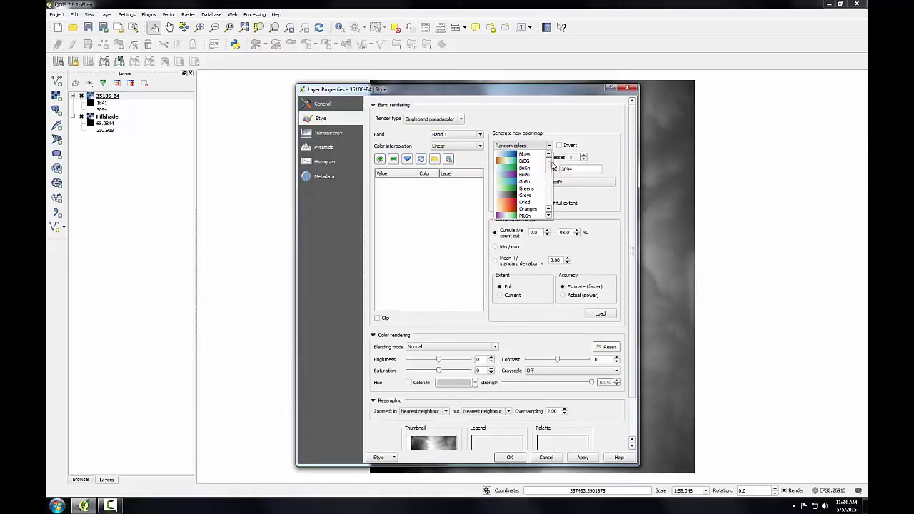
pyautogui.click(523, 160)
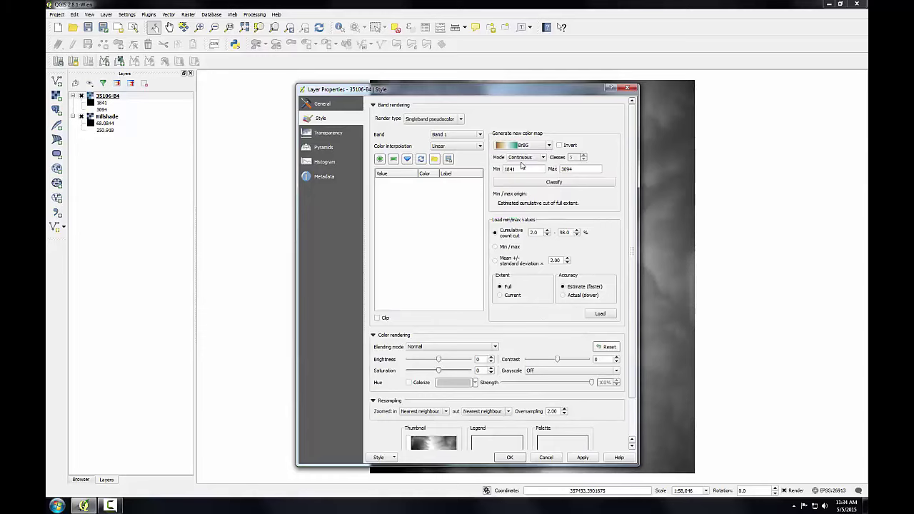
# Classify the ramp into five classes over the exact 1775–3255 elevation range
pyautogui.click(504, 247)
pyautogui.click(563, 296)
pyautogui.click(600, 315)
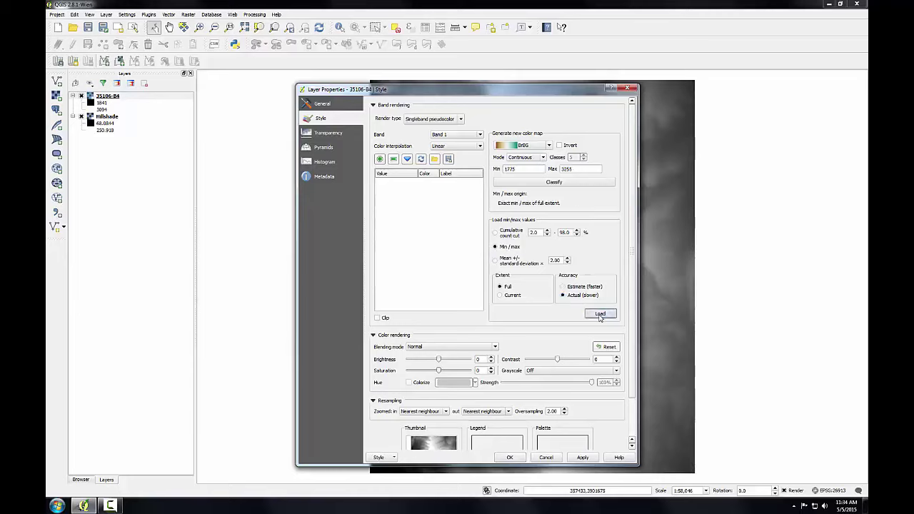
pyautogui.click(552, 184)
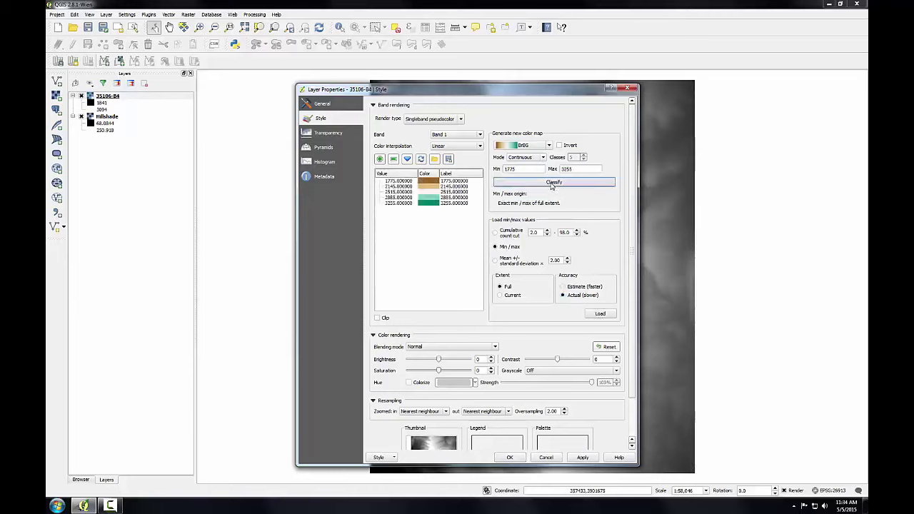
pyautogui.click(328, 134)
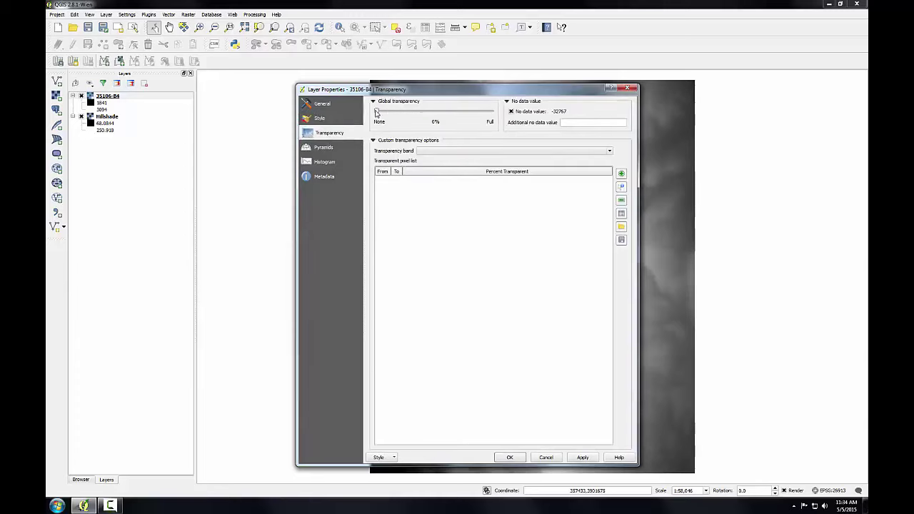
# Set the DEM's global transparency to about 50% and apply the style
pyautogui.moveTo(376, 112); pyautogui.dragTo(434, 117)
pyautogui.click(509, 457)
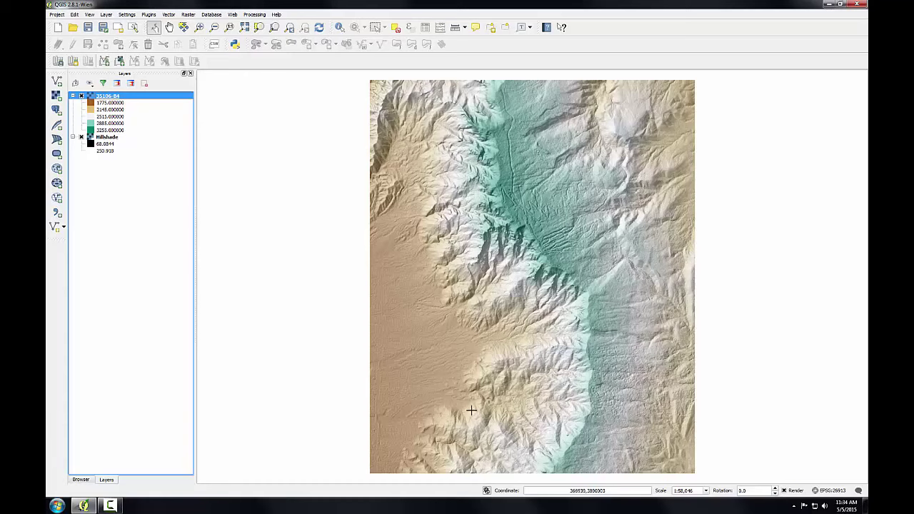
# Generate a slope raster from 35106-B4, saved as Slope.img in Lab 7 Data
pyautogui.click(188, 15)
pyautogui.moveTo(207, 92)
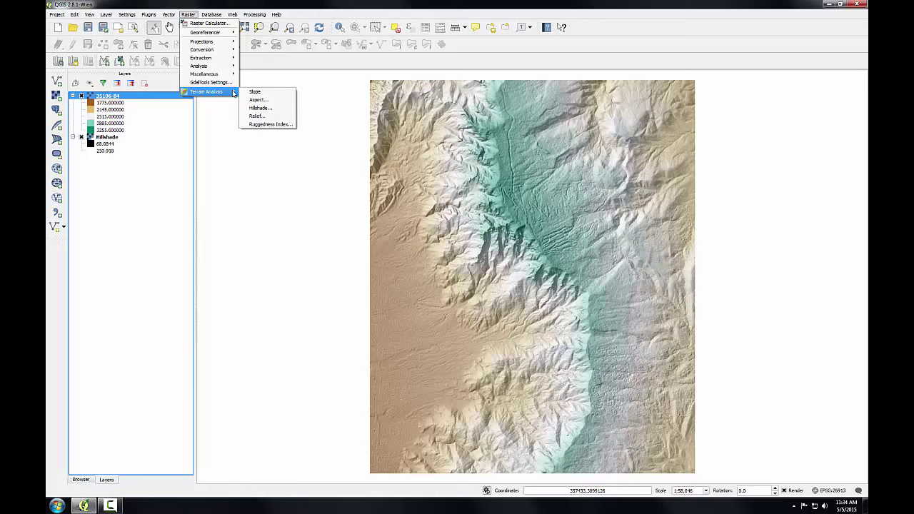
pyautogui.click(255, 91)
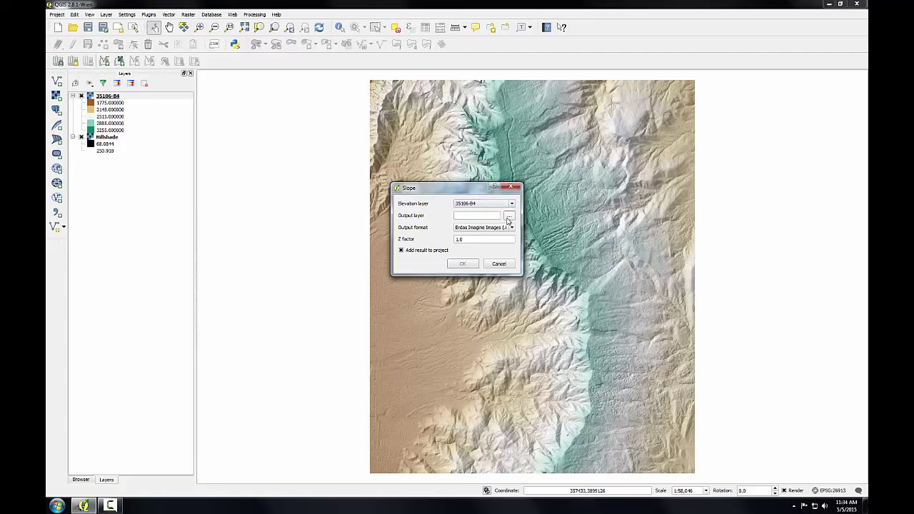
pyautogui.click(508, 216)
pyautogui.click(483, 407)
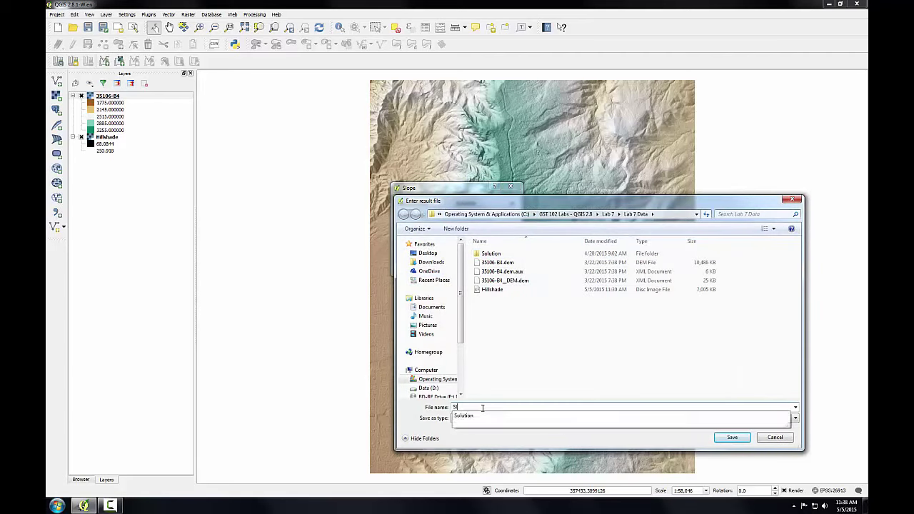
pyautogui.write('Slope.')
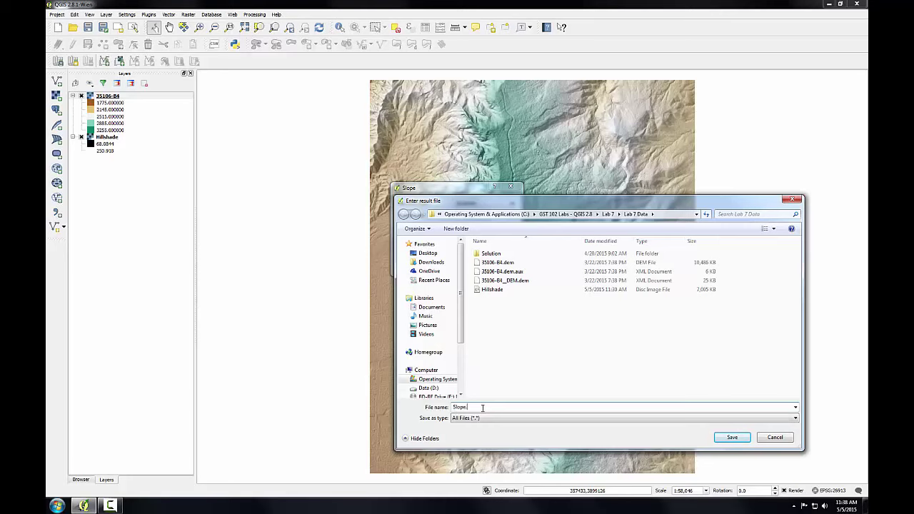
pyautogui.write('img')
pyautogui.click(732, 437)
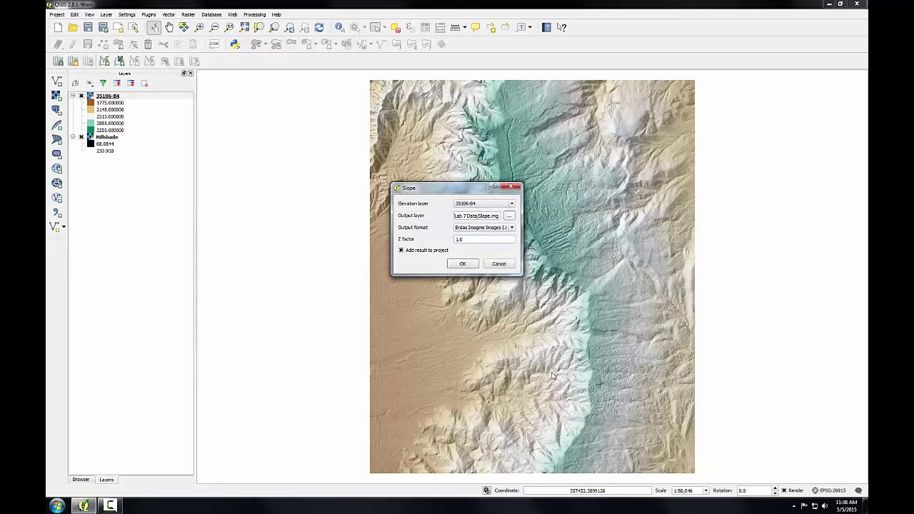
pyautogui.click(462, 265)
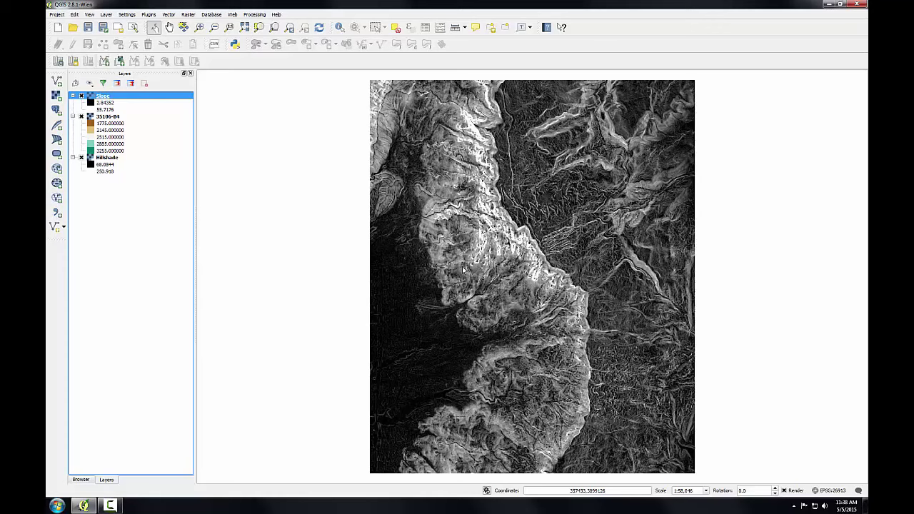
# Generate an aspect raster from 35106-B4, saved as Aspect.img
pyautogui.click(188, 14)
pyautogui.moveTo(207, 92)
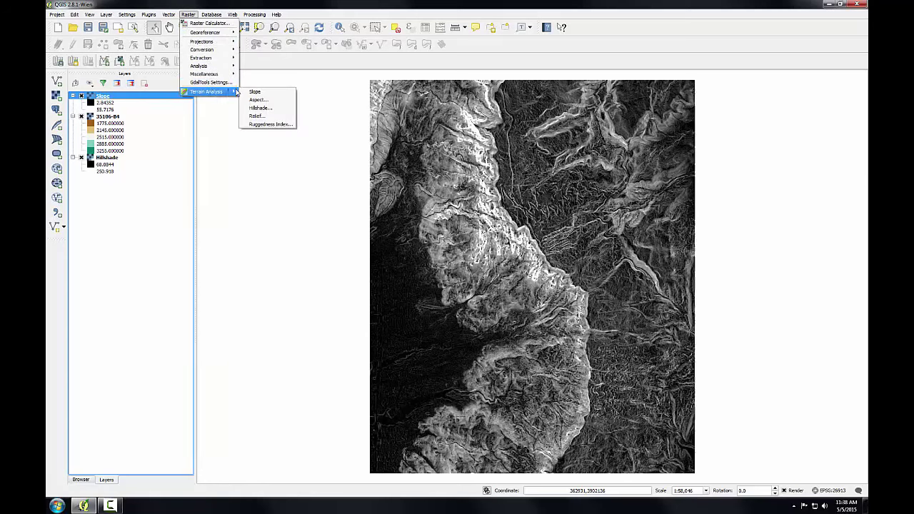
pyautogui.click(258, 100)
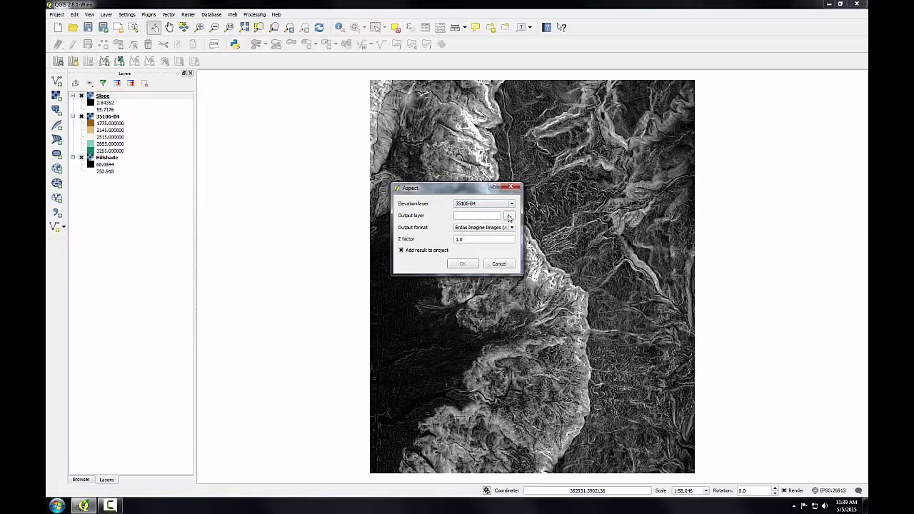
pyautogui.click(509, 216)
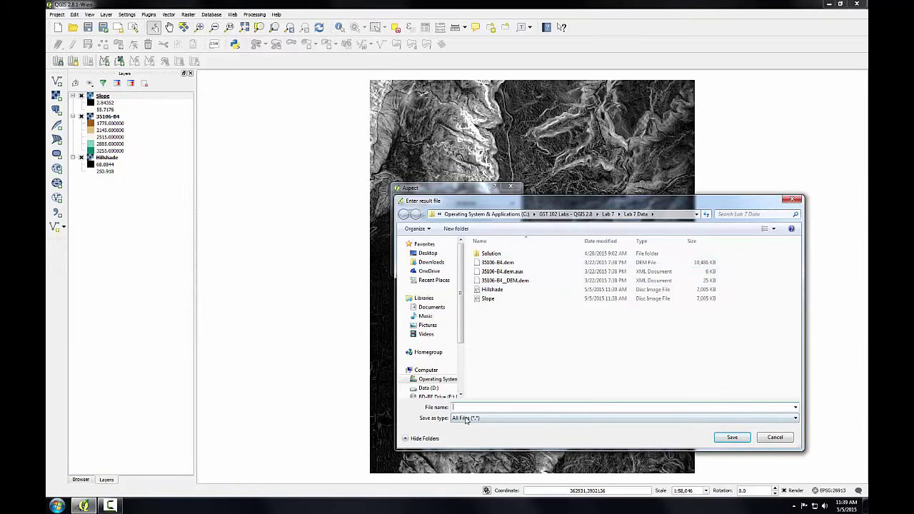
pyautogui.write('Aspec')
pyautogui.write('t.img')
pyautogui.click(721, 438)
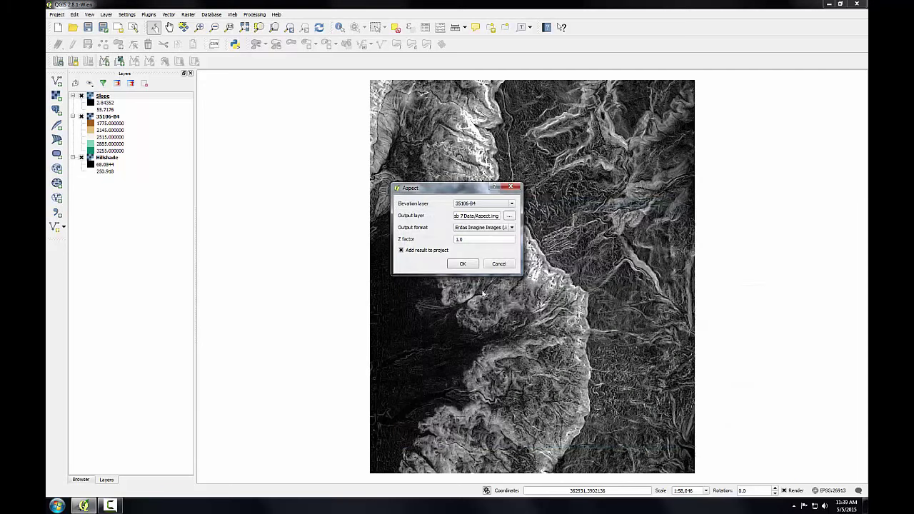
pyautogui.click(458, 264)
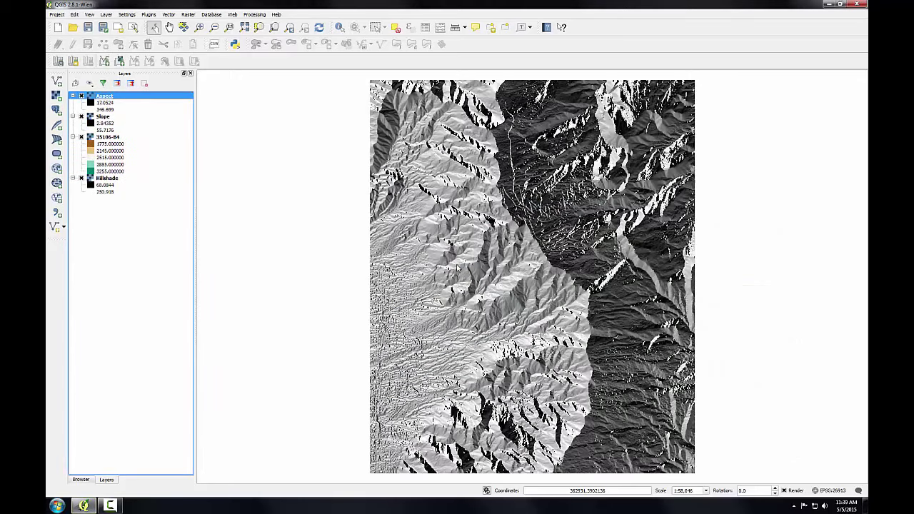